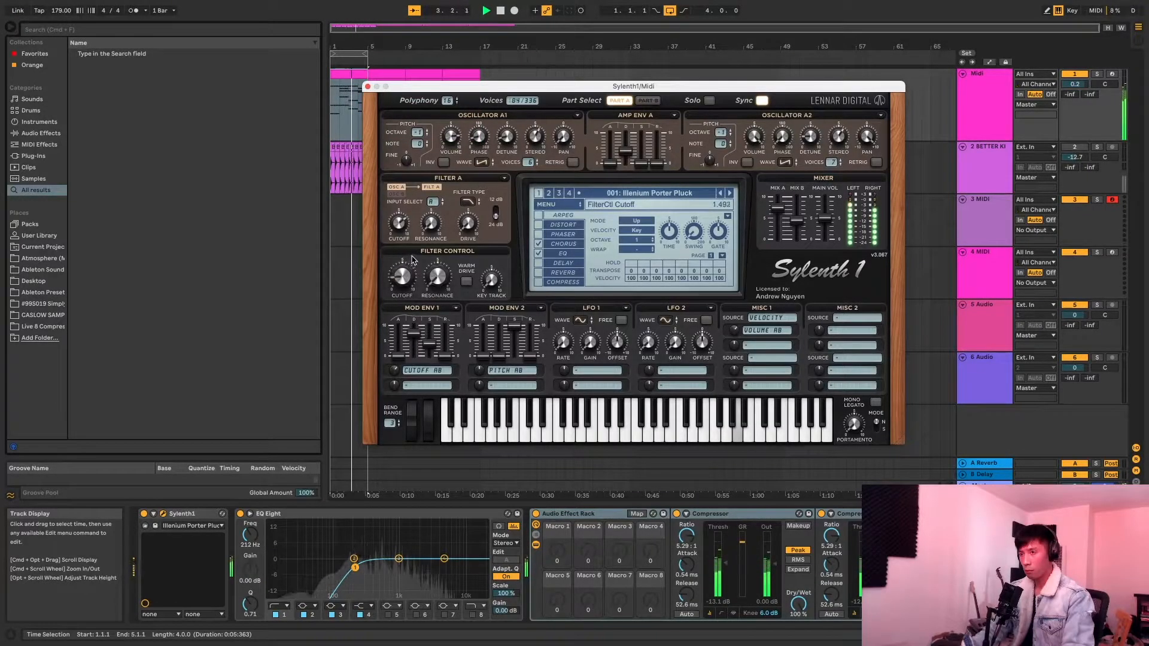
left_click(450, 395)
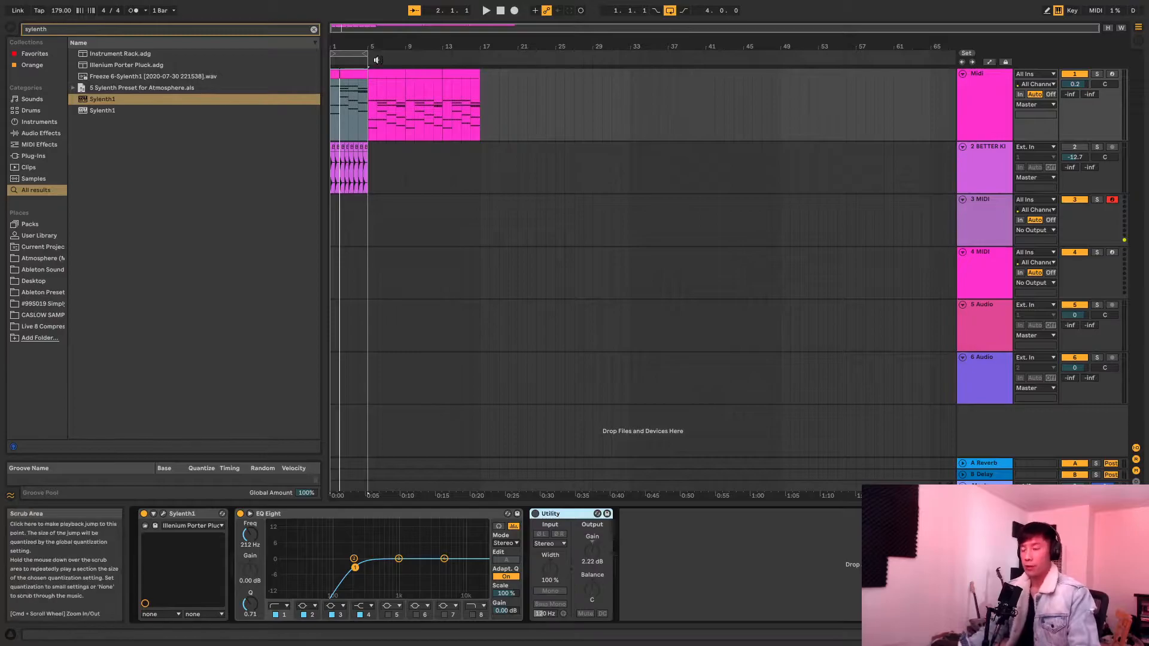
Find the stock Compressor by searching for "compressor", add it to the Midi track and place it between EQ Eight and Utility
left_click(90, 29)
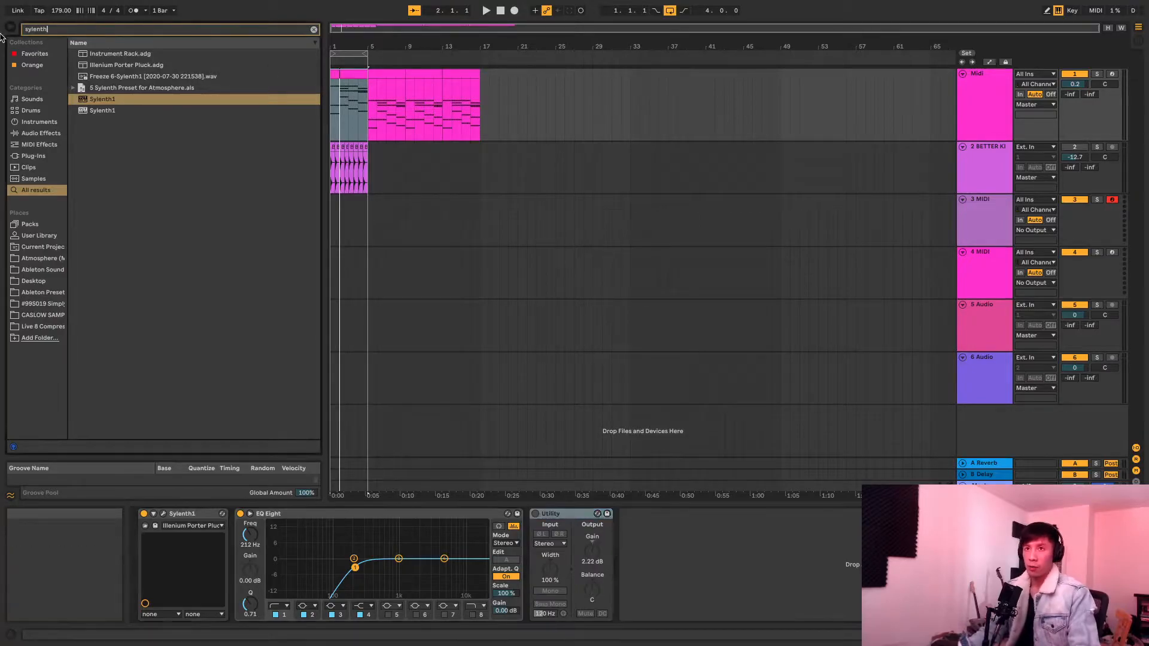
key("ctrl+a")
type("compressor")
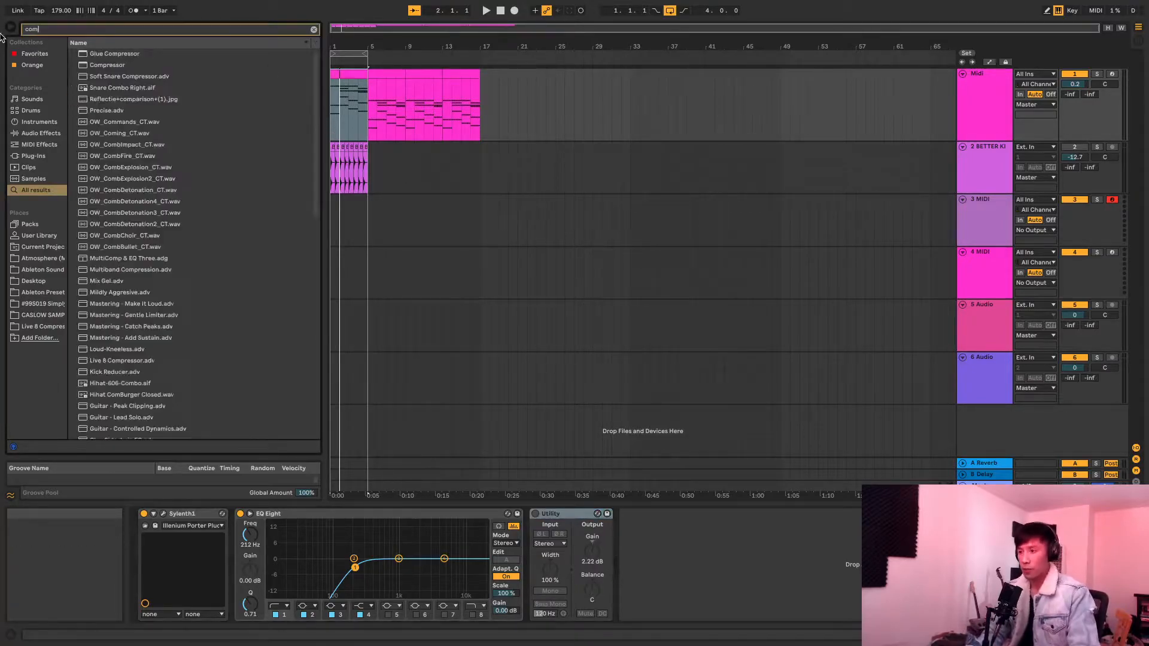
double_click(126, 66)
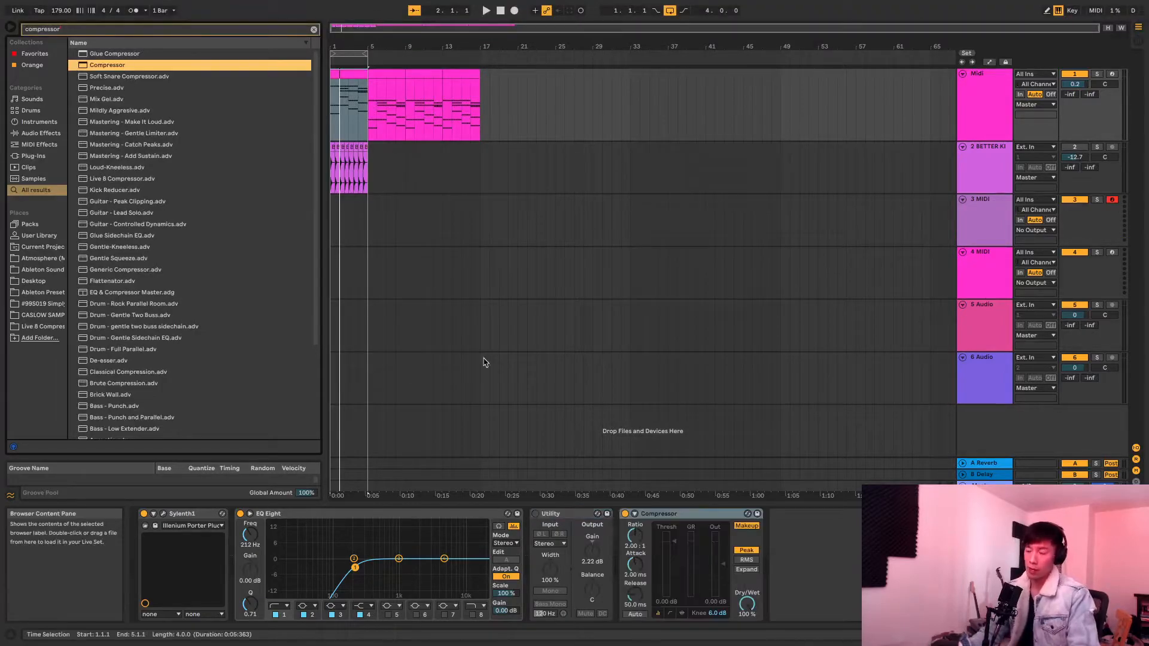
left_click_drag(700, 515, 541, 517)
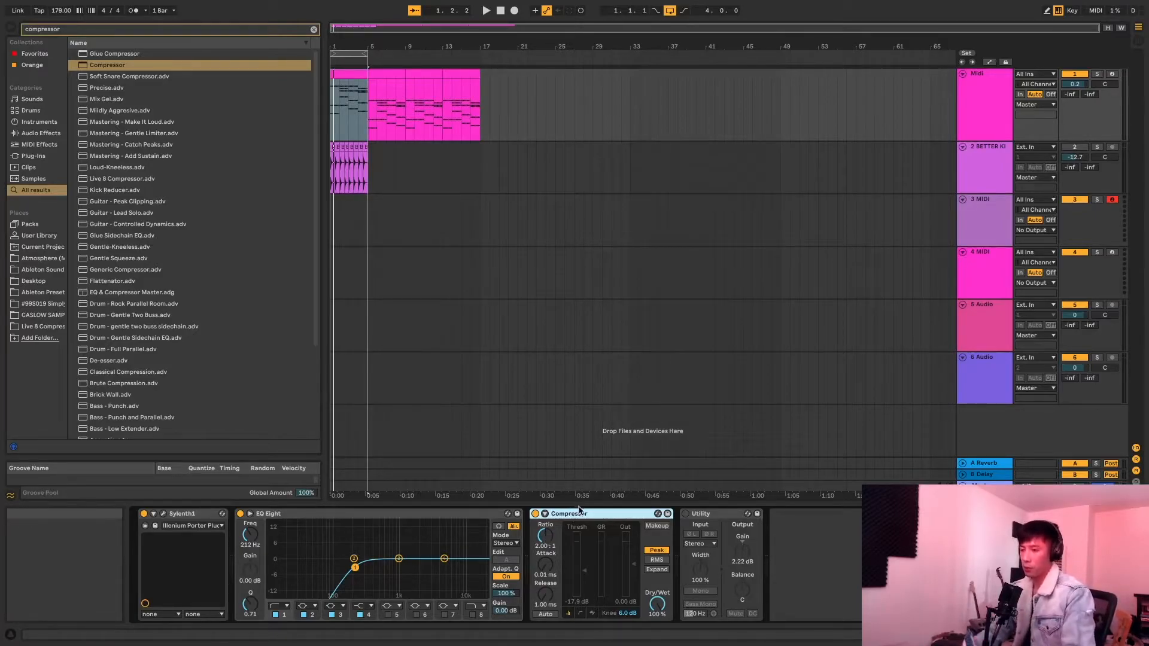
Set the compressor's ratio to 5.29:1, attack to 0.52 ms and release to 54.6 ms
key("ctrl+z")
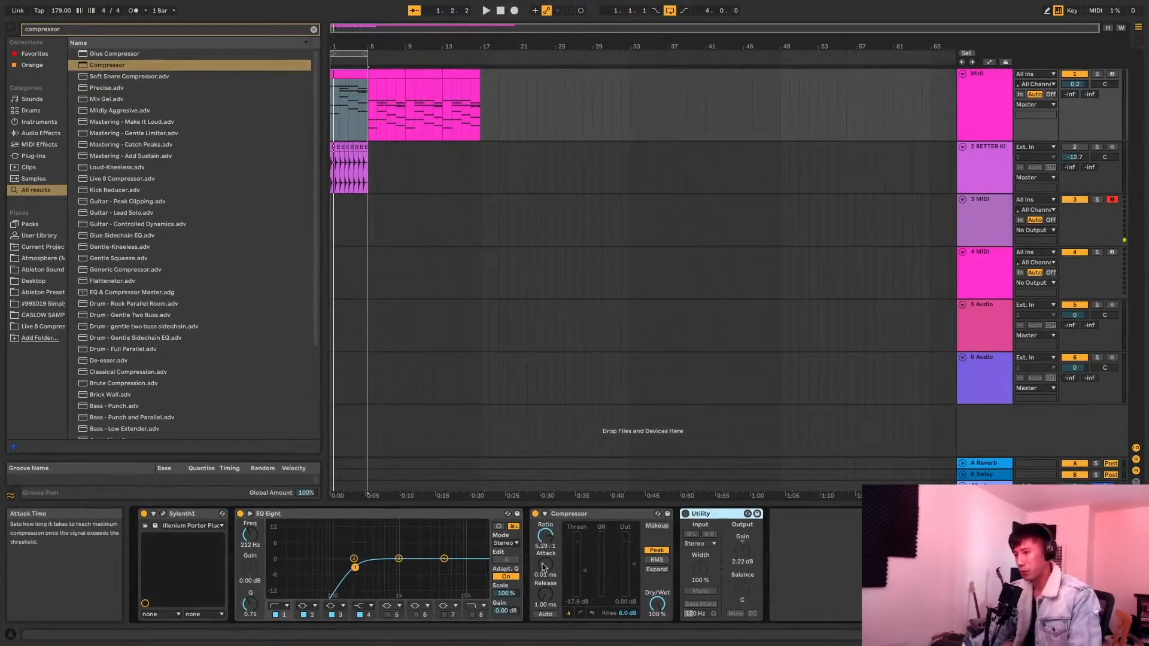
key("super+z")
type(".")
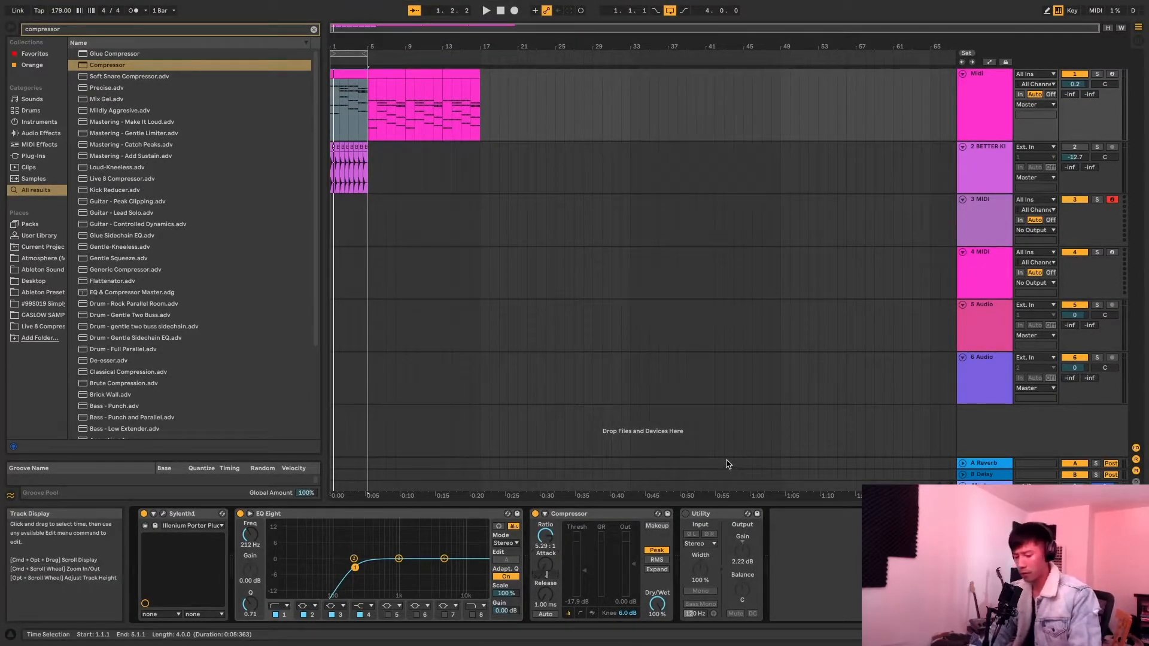
type("2 ms")
key("Return")
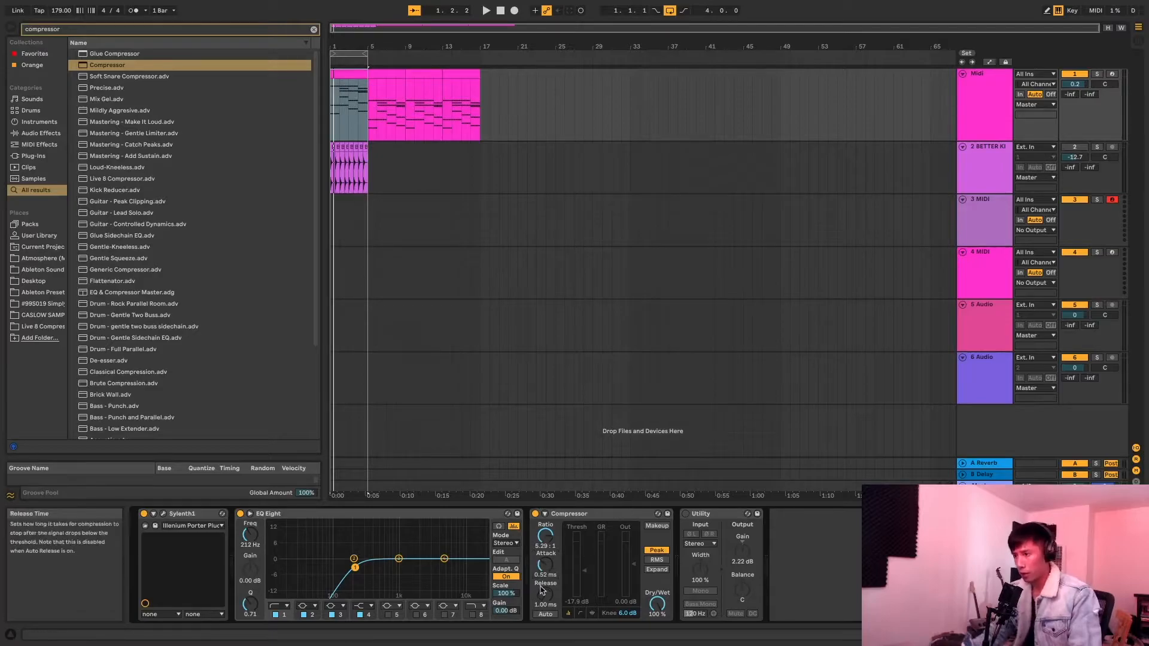
left_click(541, 594)
type("54.6")
key("Return")
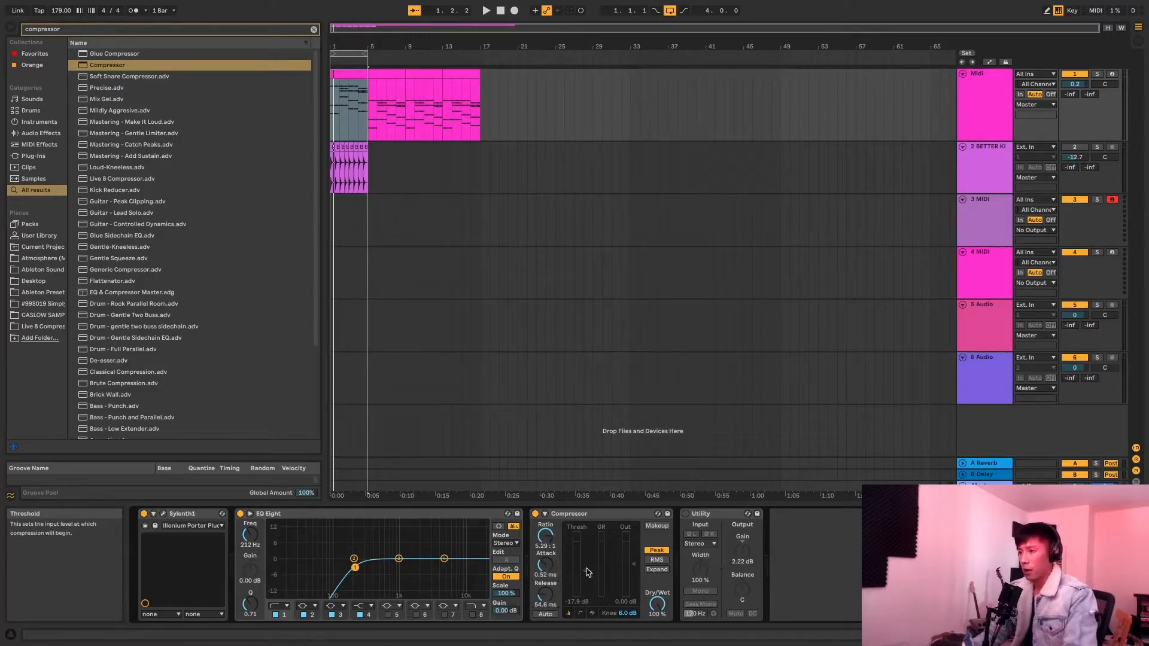
Set the compressor's threshold to about -17.5 dB during playback and duplicate the compressor twice
key("space")
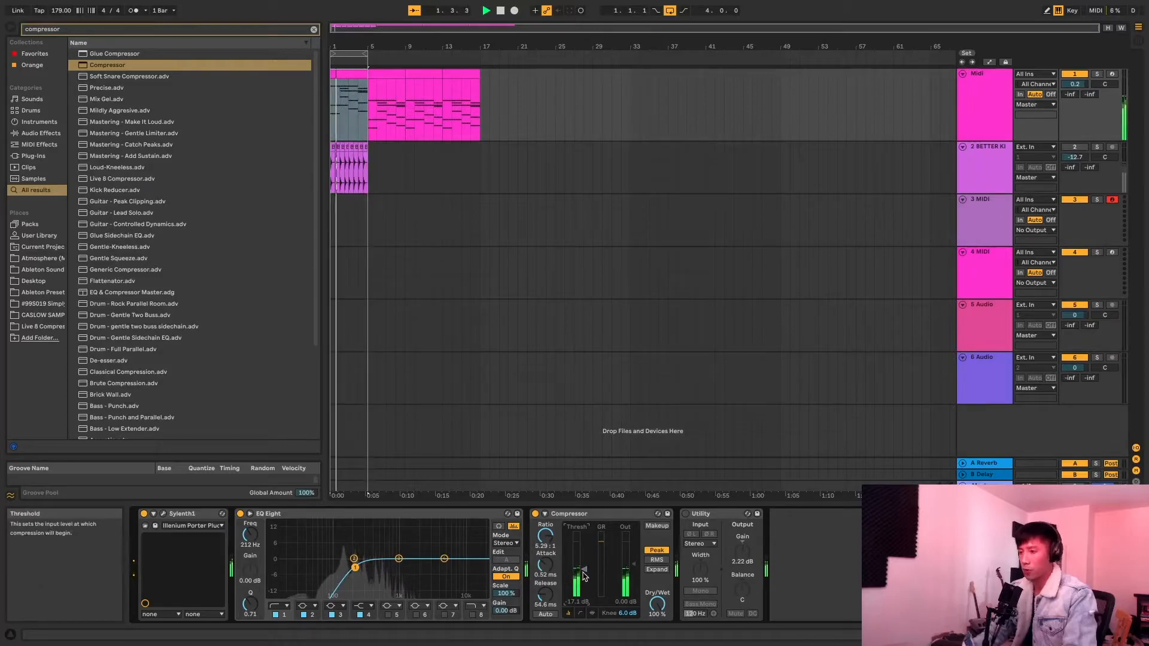
mouse_move(584, 577)
left_mouse_down()
mouse_move(585, 604)
mouse_move(584, 570)
left_mouse_up()
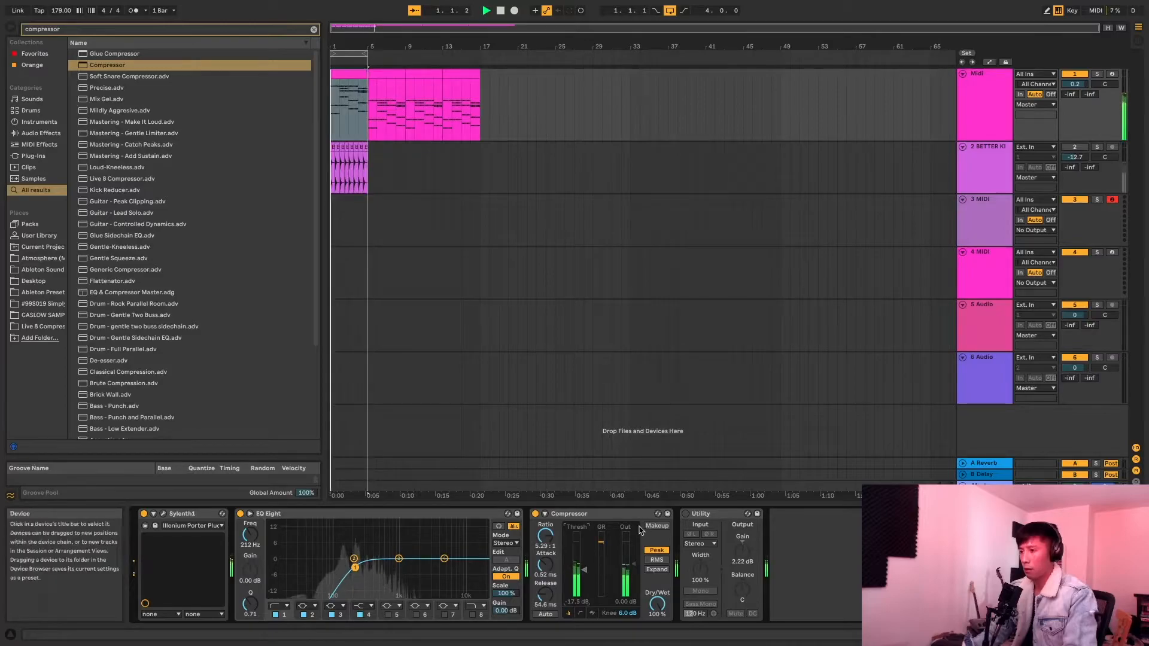
left_click(568, 514)
key("ctrl+d")
key("ctrl+d")
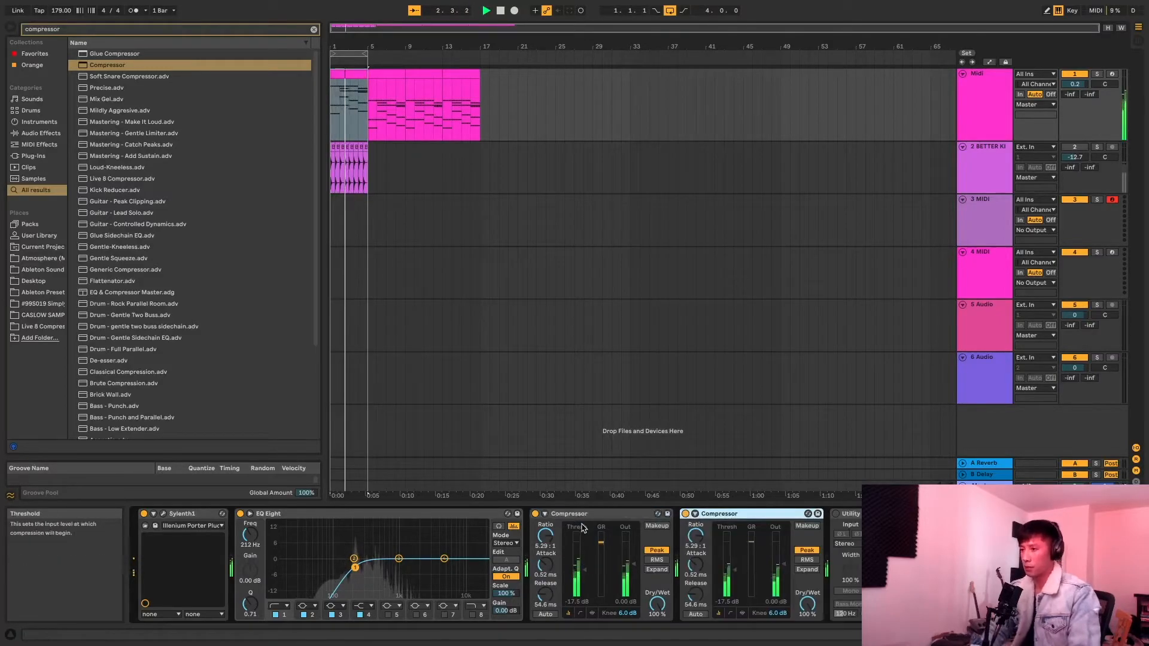
key("space")
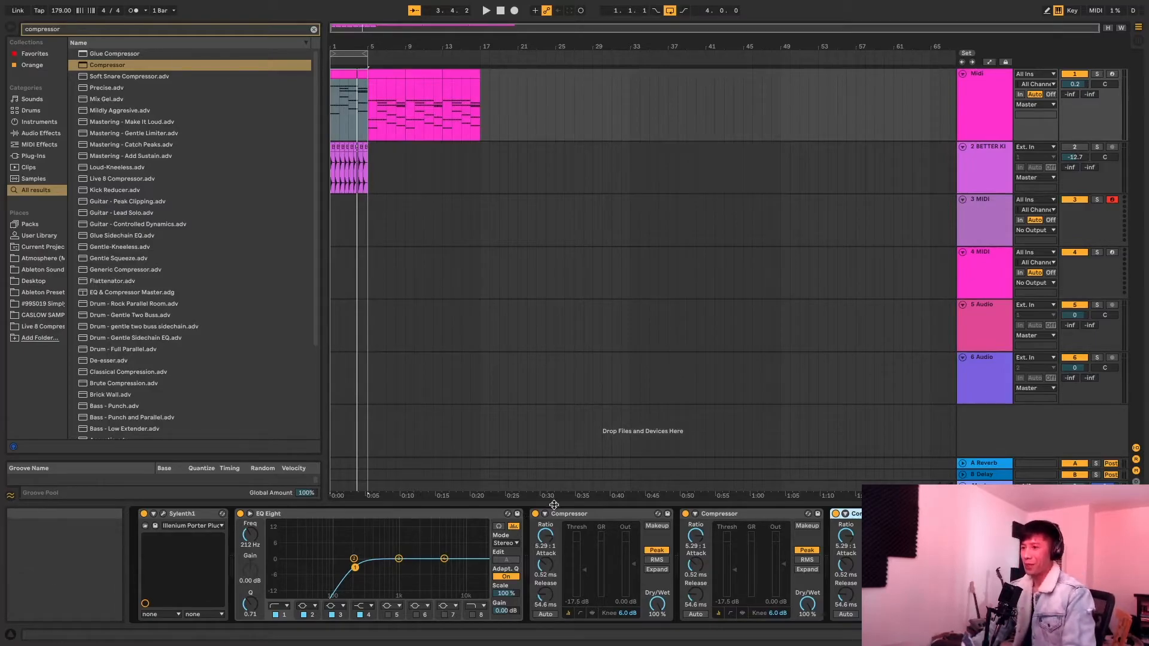
Return to the first clip on the Midi track and add LFOTool to its device chain
left_click(406, 262)
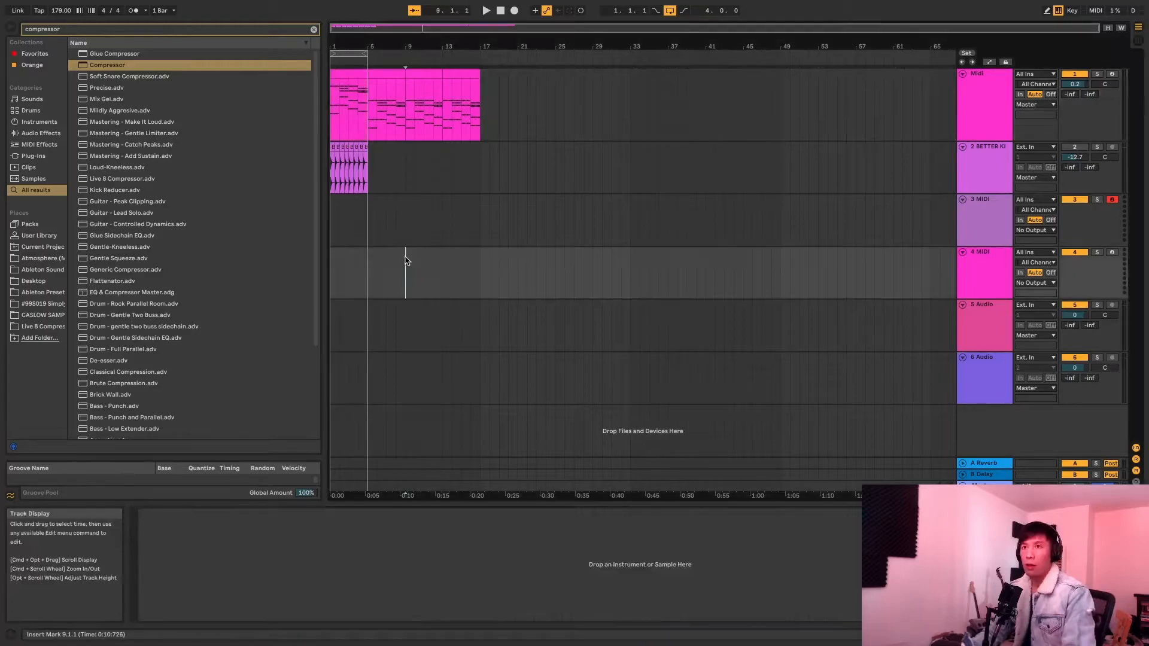
left_click(356, 73)
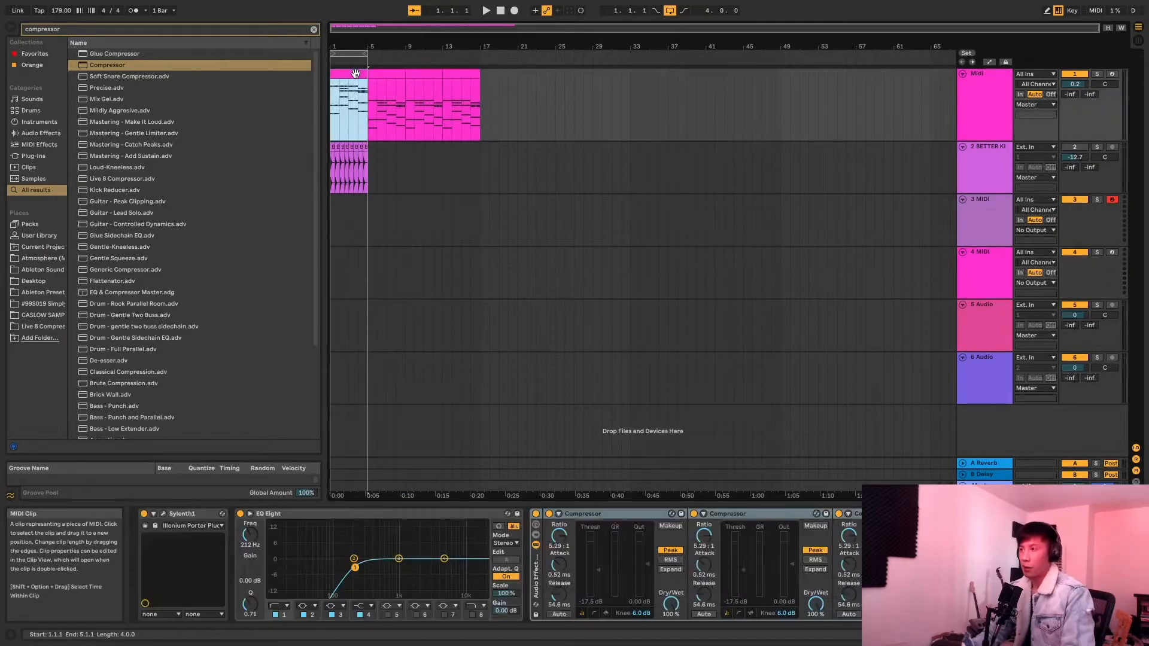
double_click(355, 73)
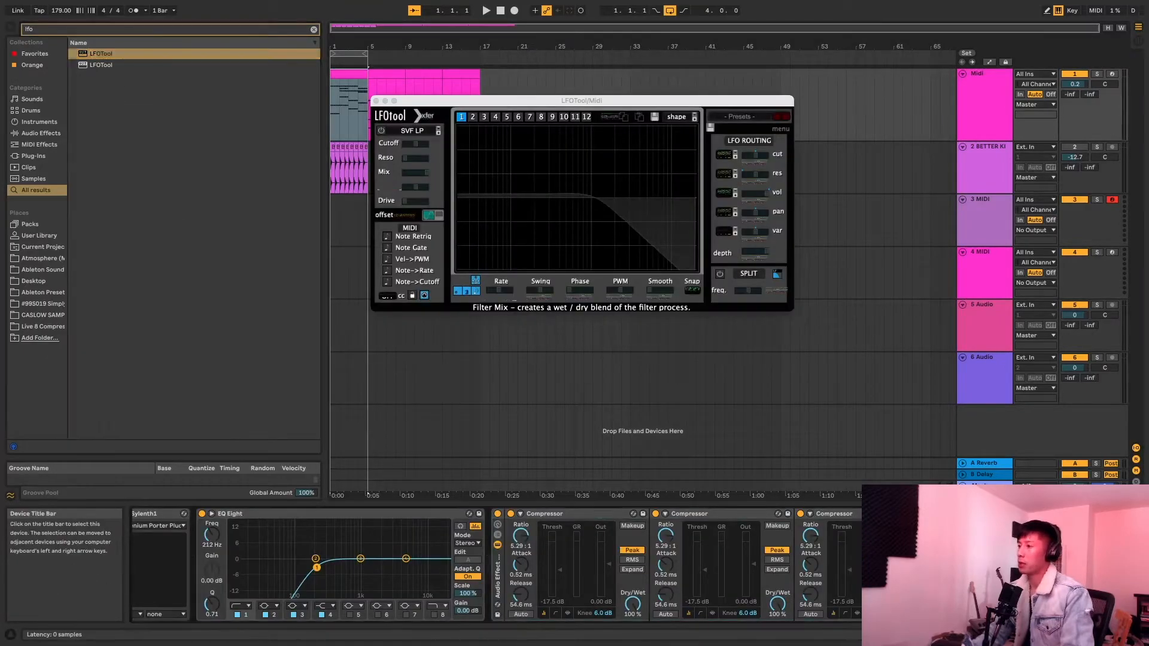
Load the Sidechain-1 preset in LFOTool and set its rate to 1/2
left_click(751, 118)
mouse_move(758, 257)
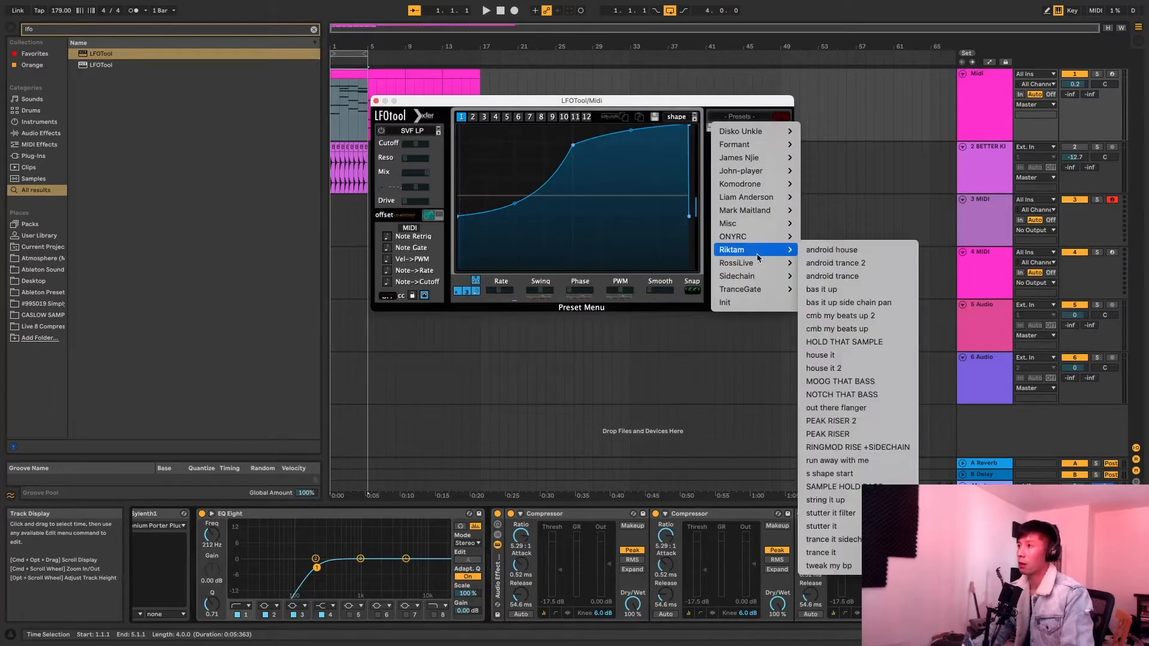
left_click(811, 277)
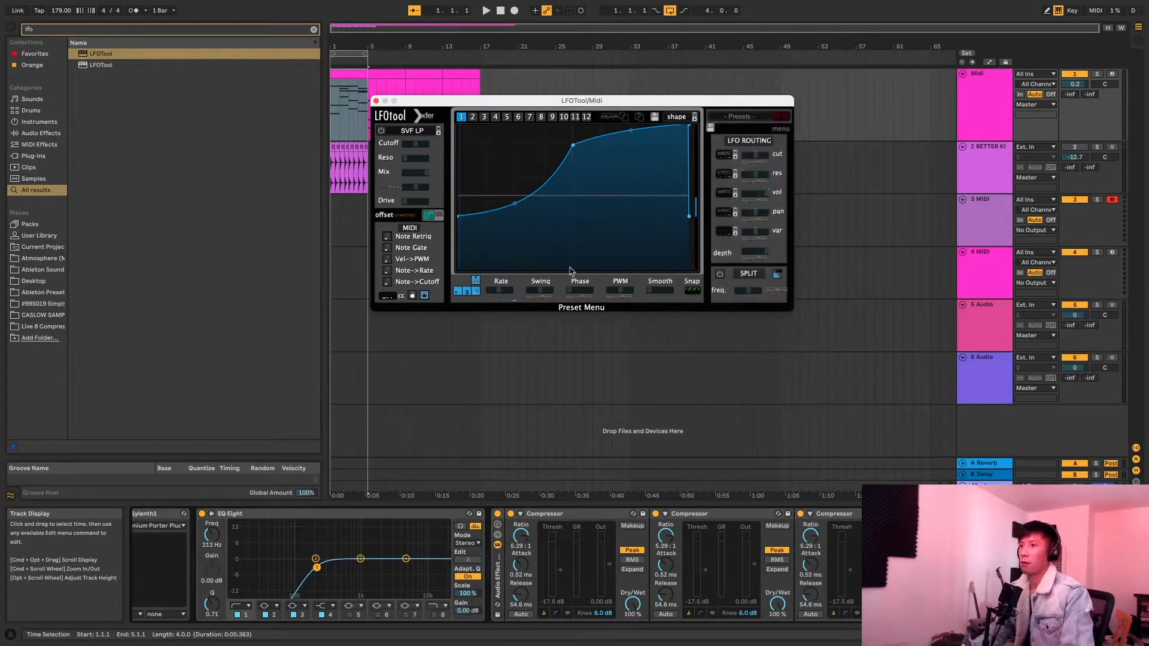
left_click(497, 292)
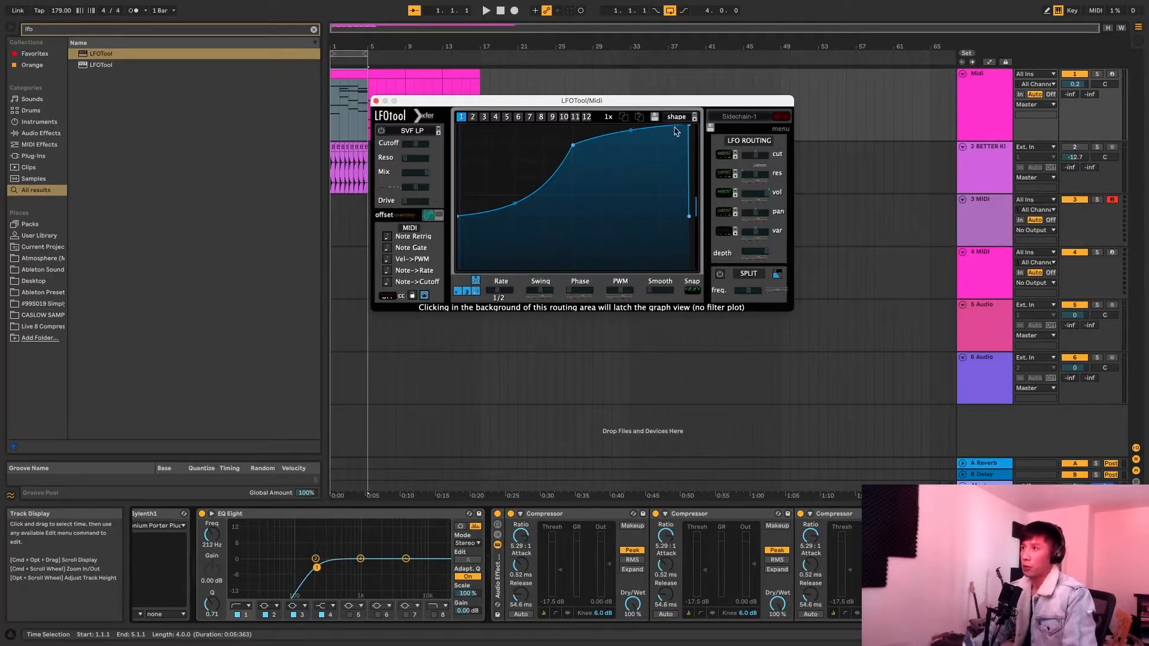
Shift the upper end point of the LFO curve slightly earlier to soften the final drop, and audition the loop
left_click_drag(688, 127, 688, 125)
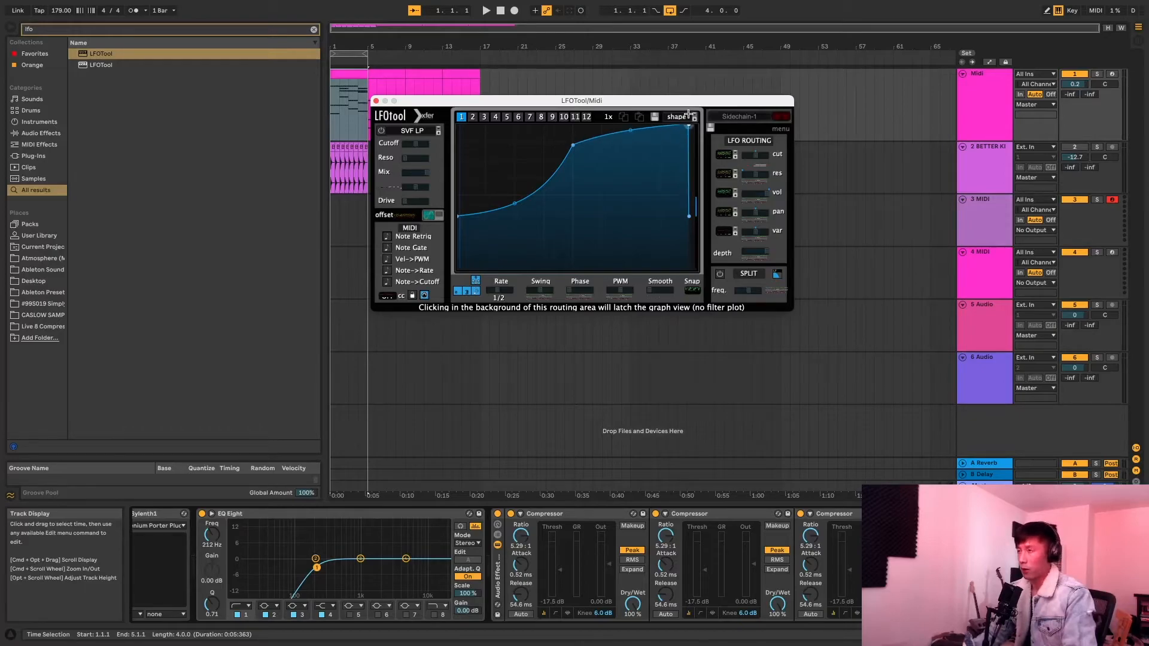
left_click_drag(688, 113, 686, 114)
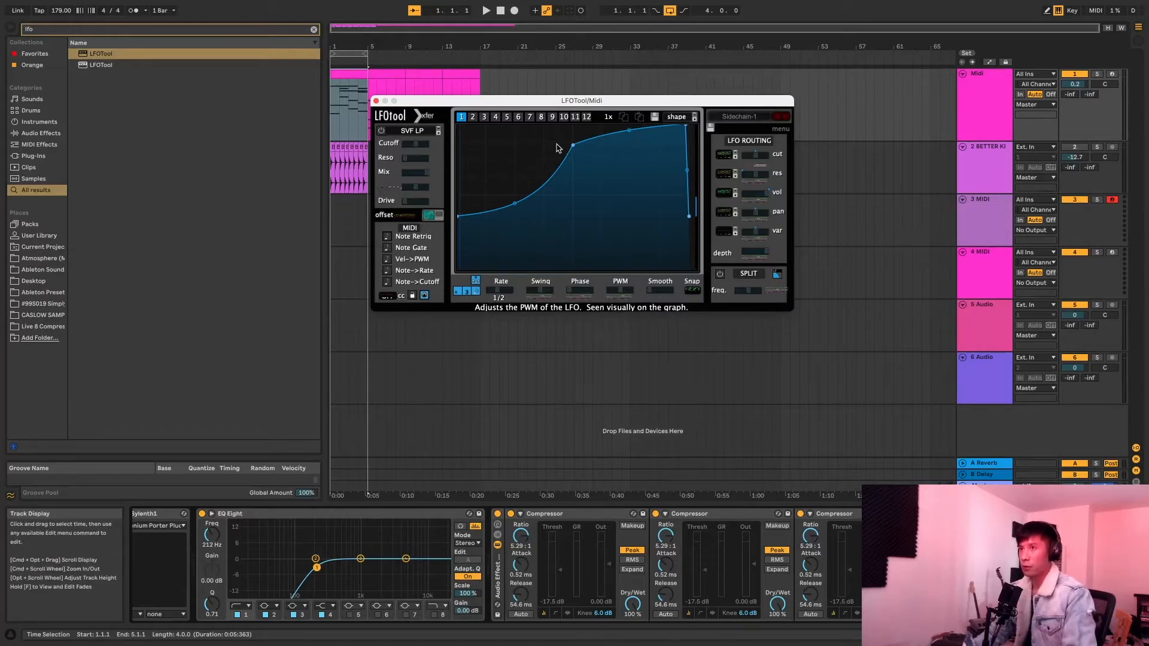
key("space")
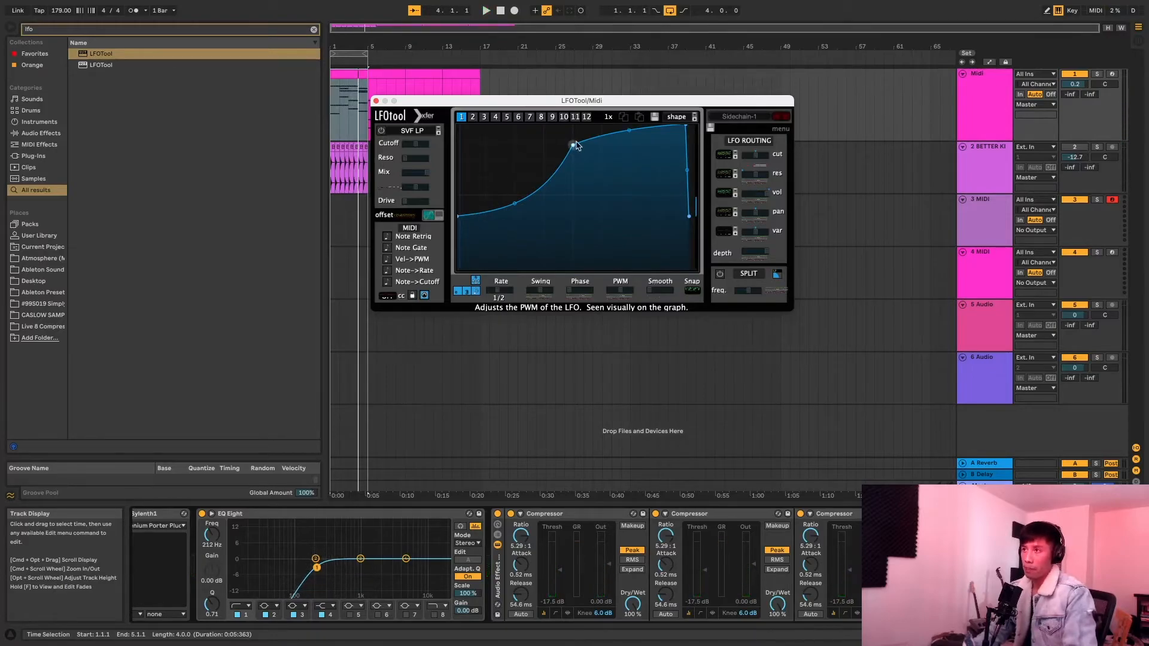
Move the LFO curve's middle point earlier and lower its starting point to about a quarter of the graph height, listening to the result
left_click_drag(573, 145, 536, 147)
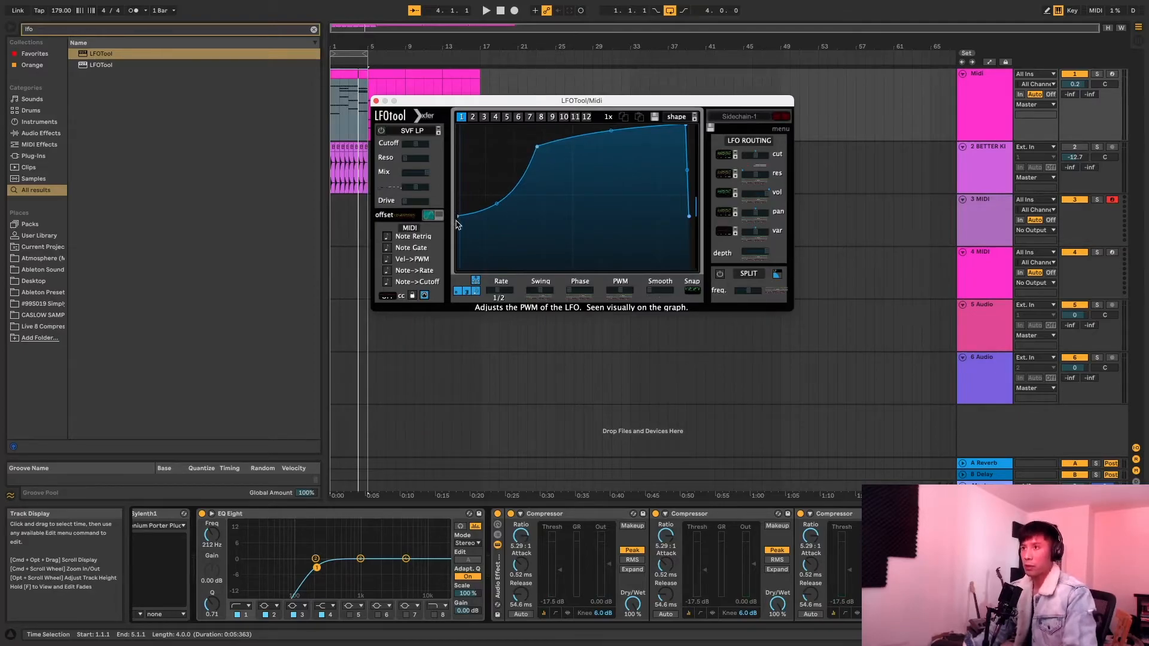
left_click_drag(458, 216, 457, 294)
key("space")
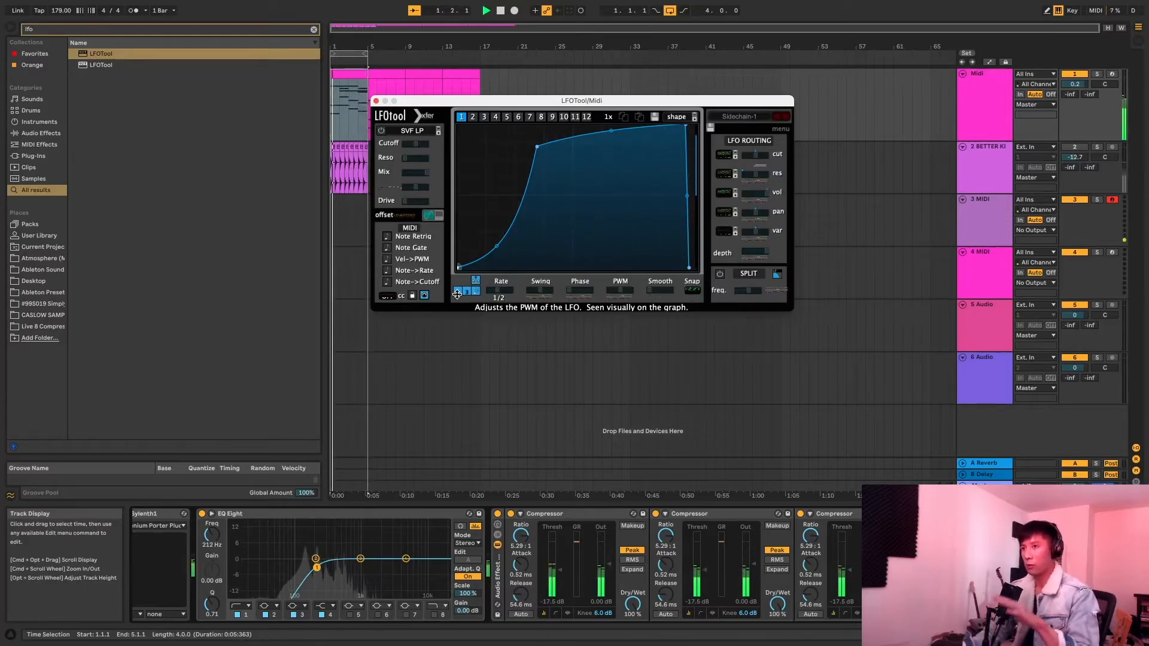
left_click_drag(459, 267, 450, 235)
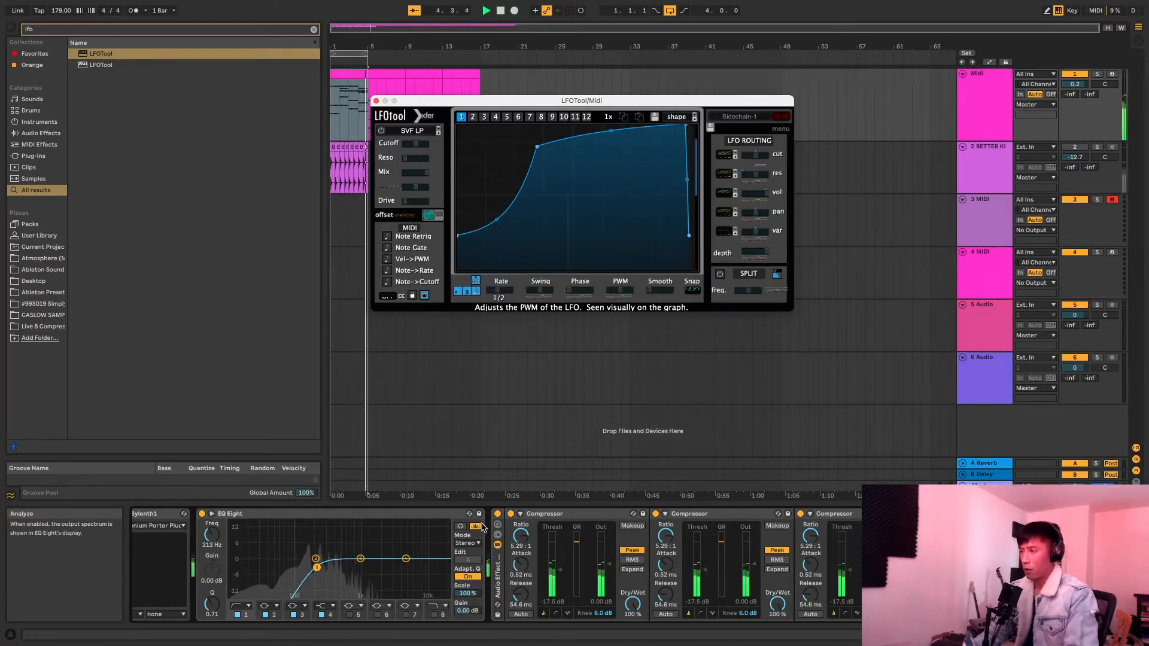
Compare the pluck with the compressor rack bypassed and re-enabled, and select the first Midi clip
left_click(497, 514)
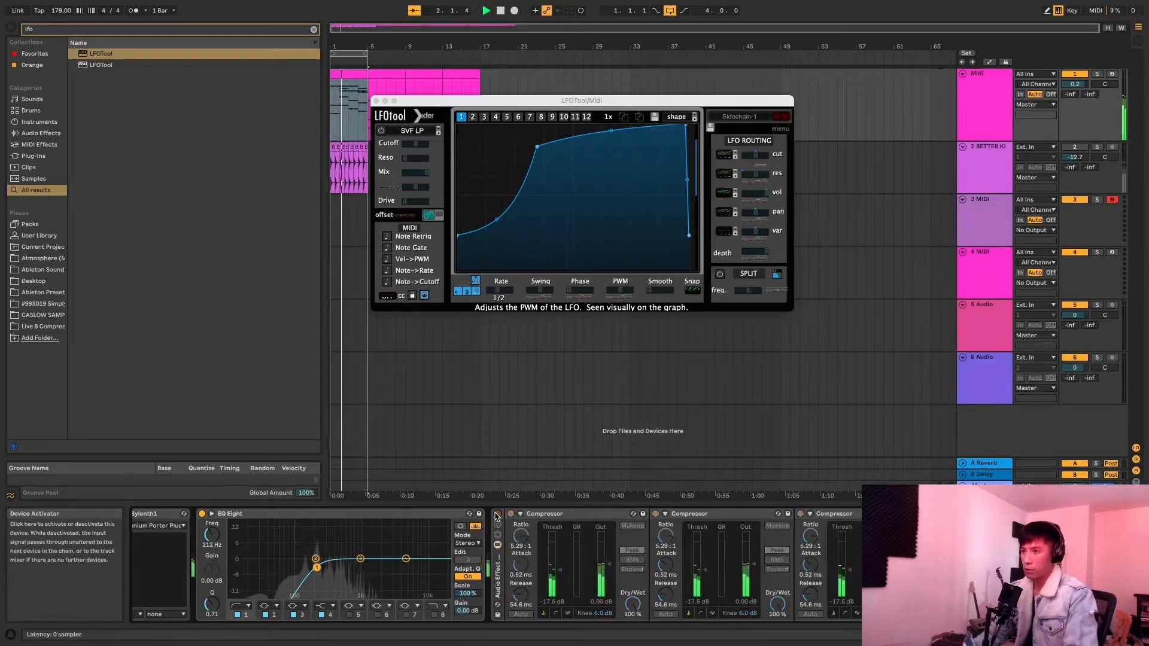
left_click(496, 514)
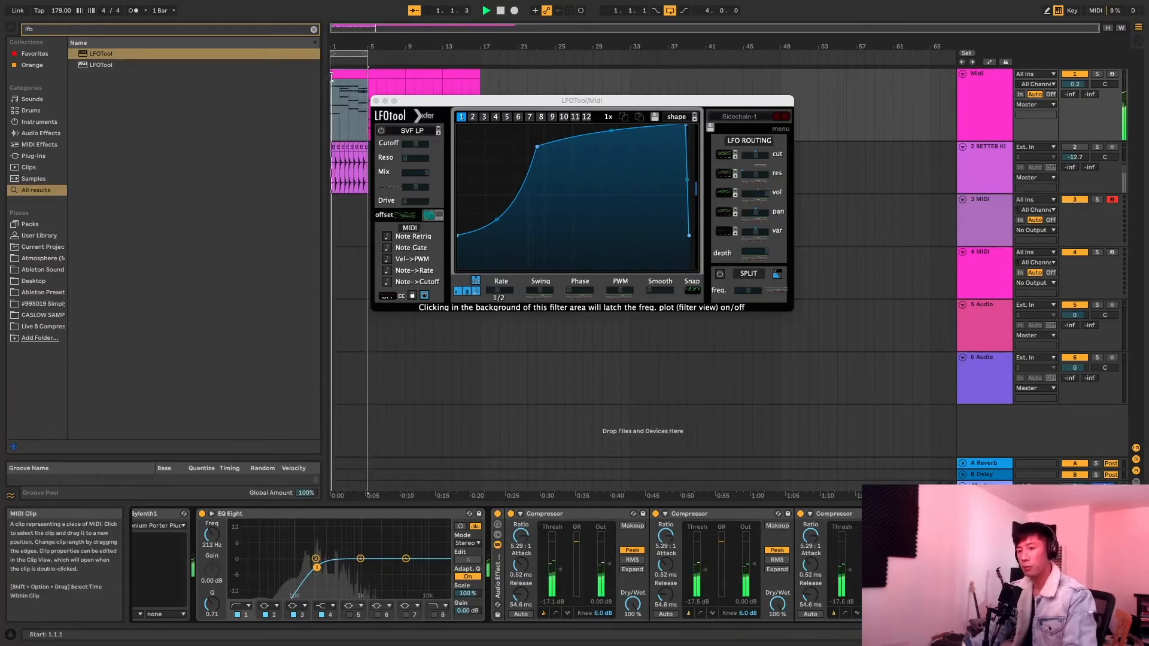
left_click(340, 75)
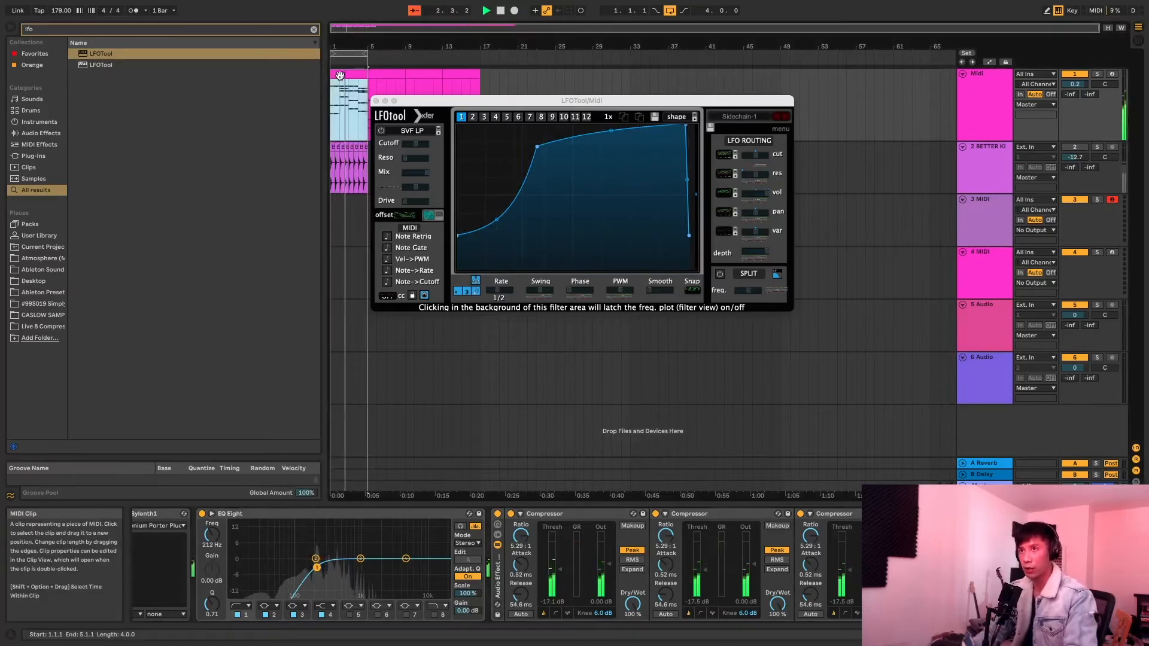